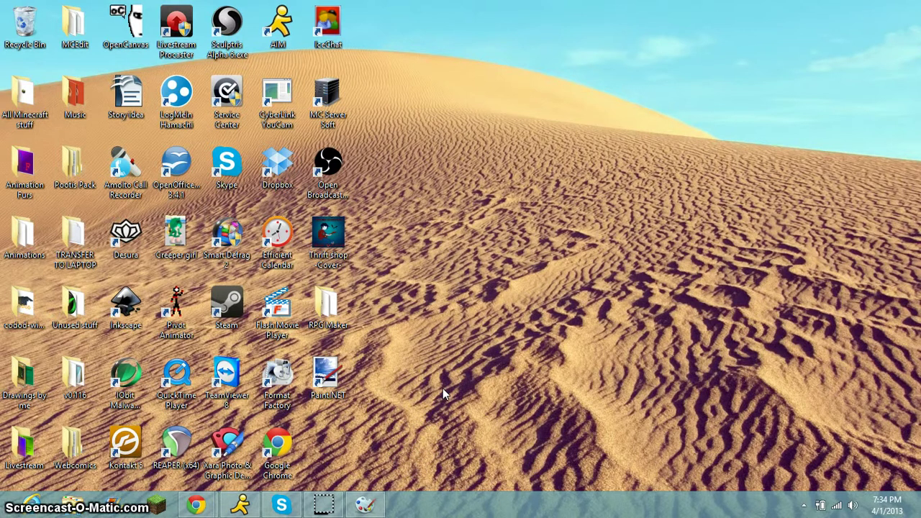
Switch to PictBear, maximise its window, and reposition the blank image window inside the workspace.
left_click(366, 505)
double_click(317, 11)
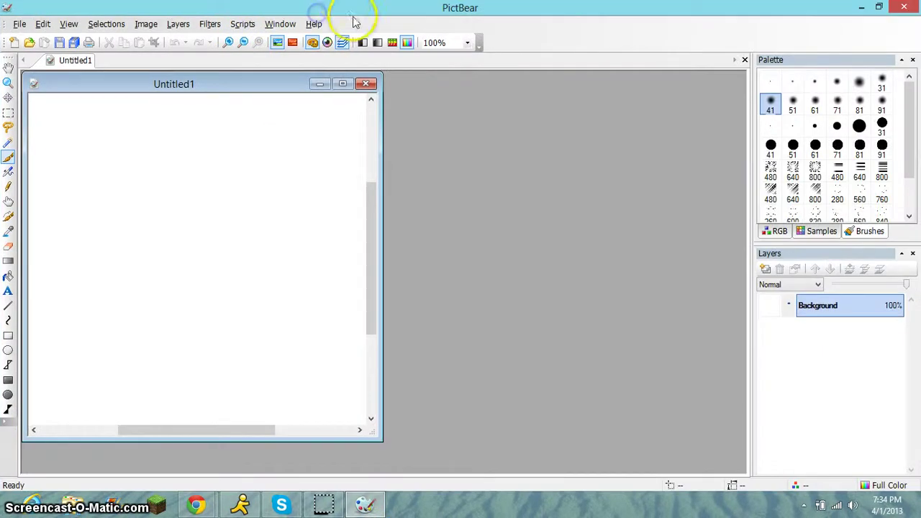
left_click_drag(275, 88, 254, 87)
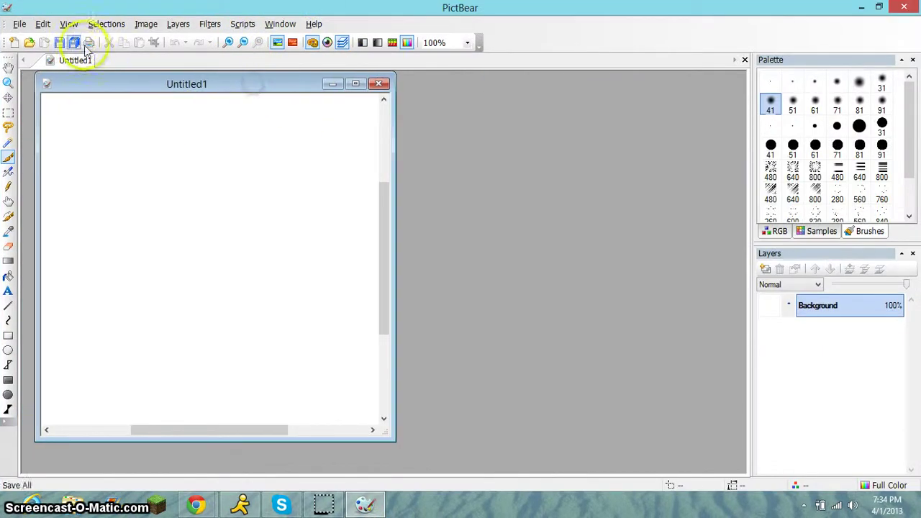
Create a second 500 by 500 pixel full-colour image with a white background and shift its window within the workspace.
left_click(13, 44)
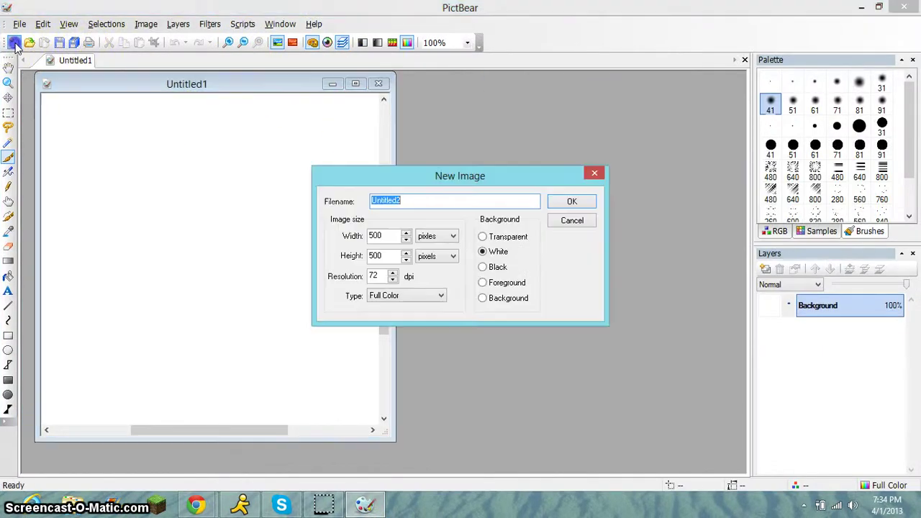
left_click(565, 202)
left_click_drag(249, 101, 294, 108)
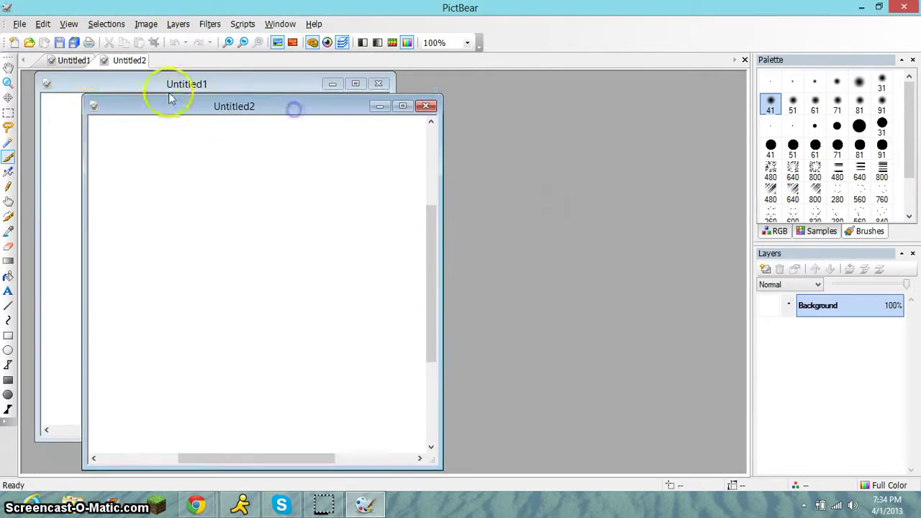
Switch back and forth between the two open images, and close the second one.
left_click(73, 61)
left_click(129, 61)
left_click(73, 60)
left_click(129, 61)
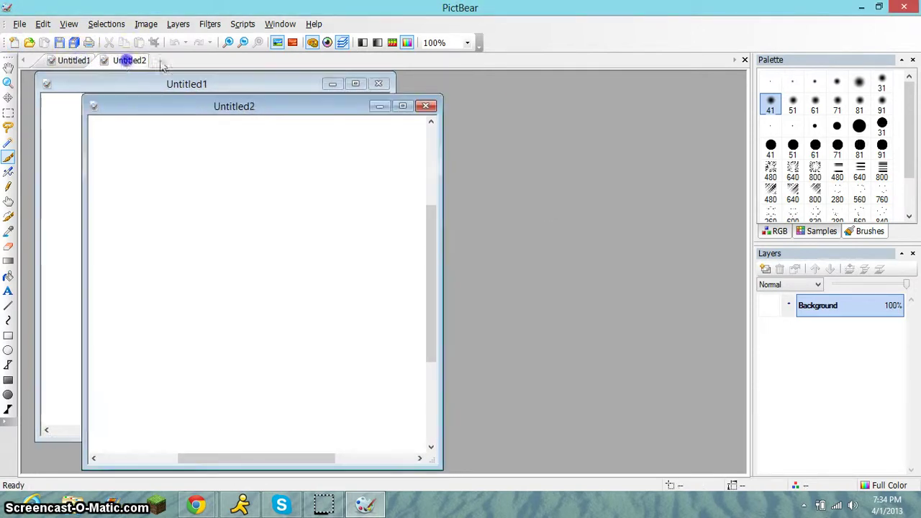
left_click(425, 106)
Paint a thick looping green stroke on the canvas at 800% zoom with the soft round brush one size below 31.
key("ctrl+minus")
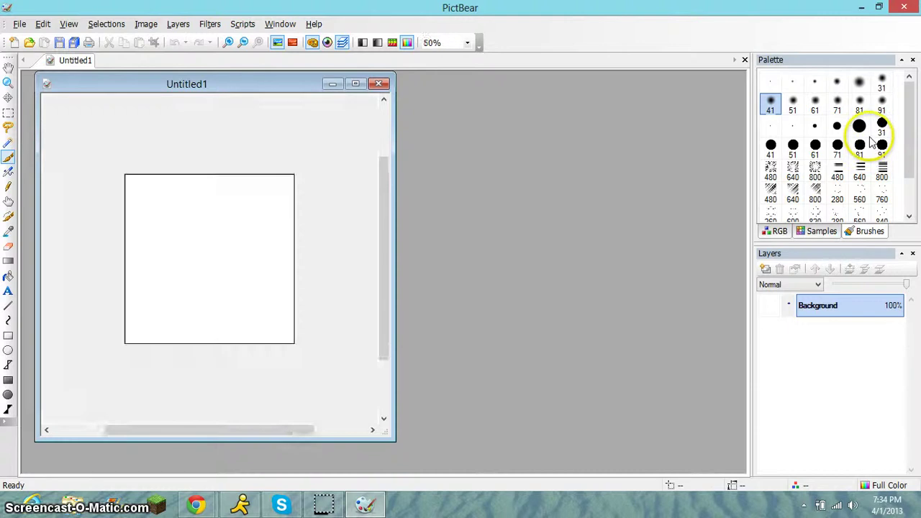
key("ctrl+plus")
left_click(861, 87)
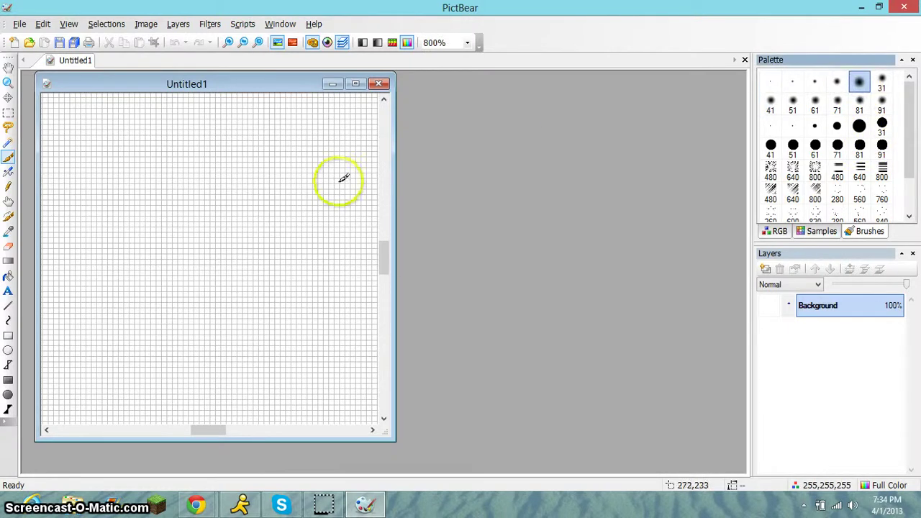
mouse_move(157, 119)
left_mouse_down()
mouse_move(103, 229)
mouse_move(190, 298)
mouse_move(155, 338)
mouse_move(177, 372)
mouse_move(240, 382)
mouse_move(288, 323)
mouse_move(264, 243)
mouse_move(275, 162)
mouse_move(218, 133)
mouse_move(146, 130)
left_mouse_up()
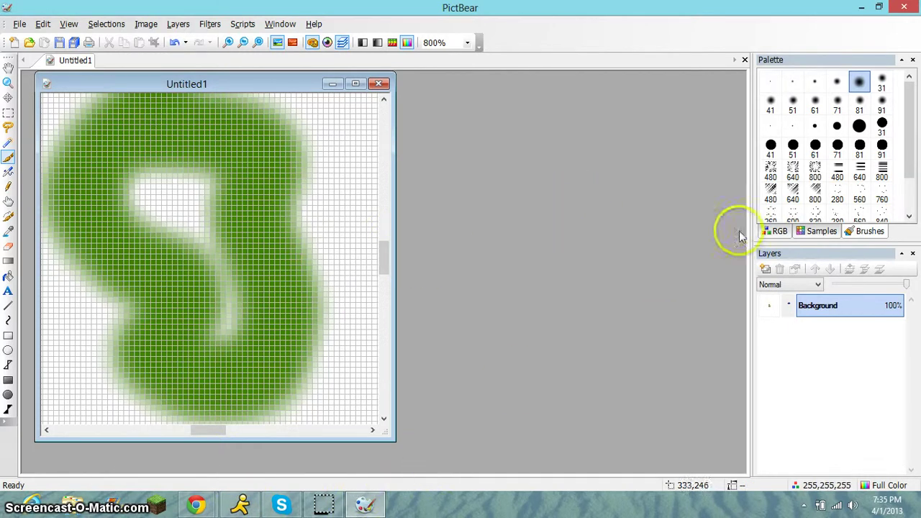
Stamp the 480 radial-line brush and the 800 diagonal-line brush over the green painting.
left_click(771, 173)
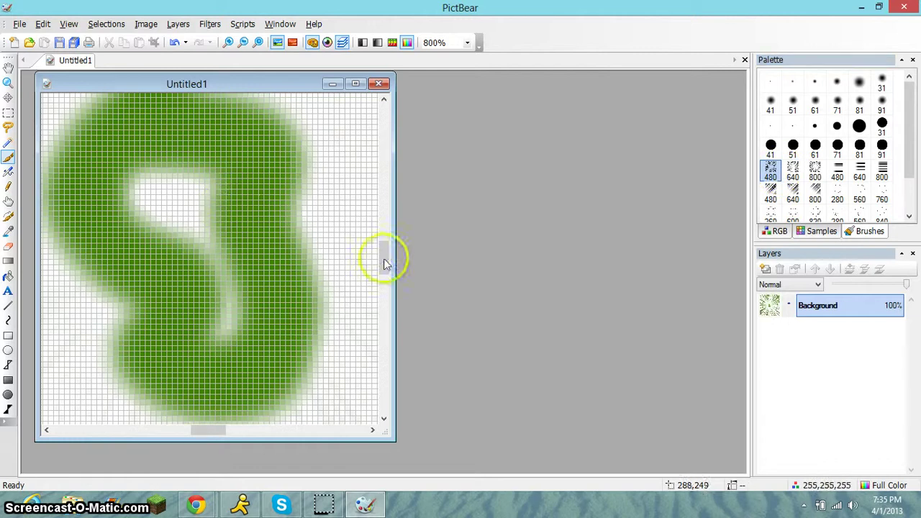
left_click(816, 193)
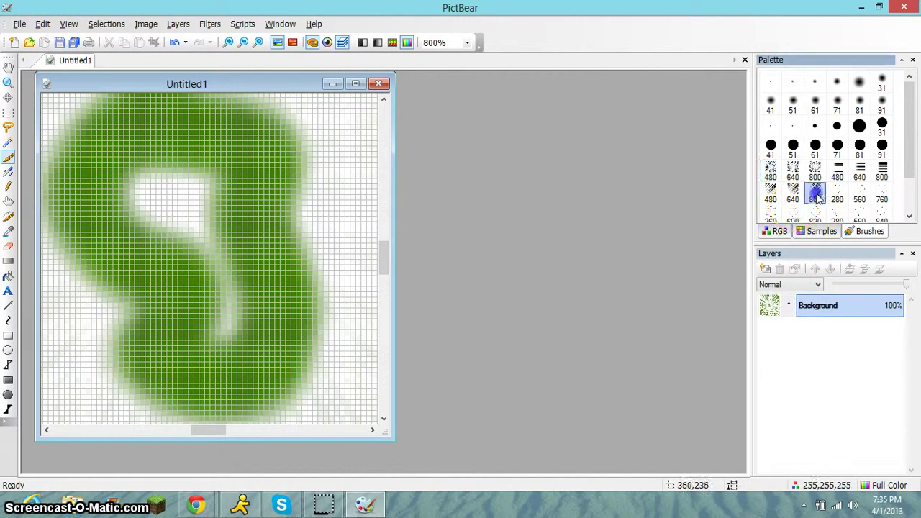
left_click(205, 249)
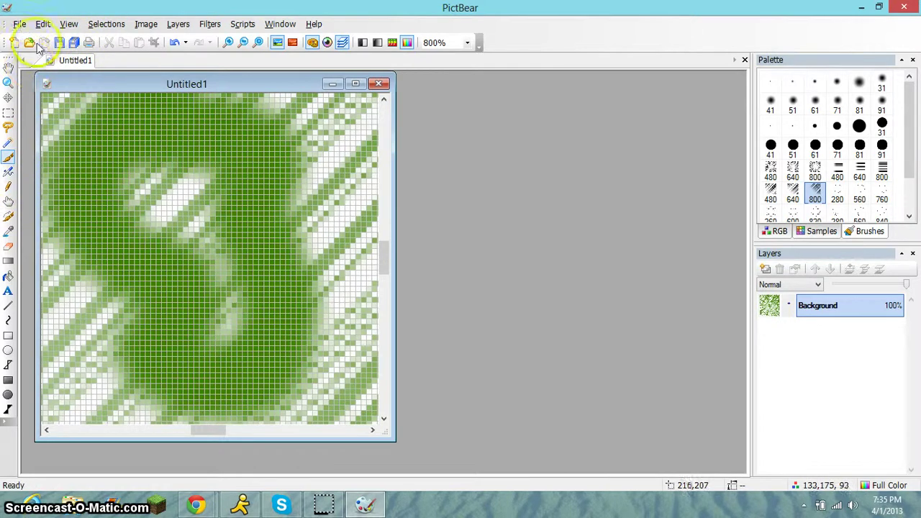
Create a new blank image and close the painted green one without saving its changes.
left_click(14, 42)
left_click(569, 201)
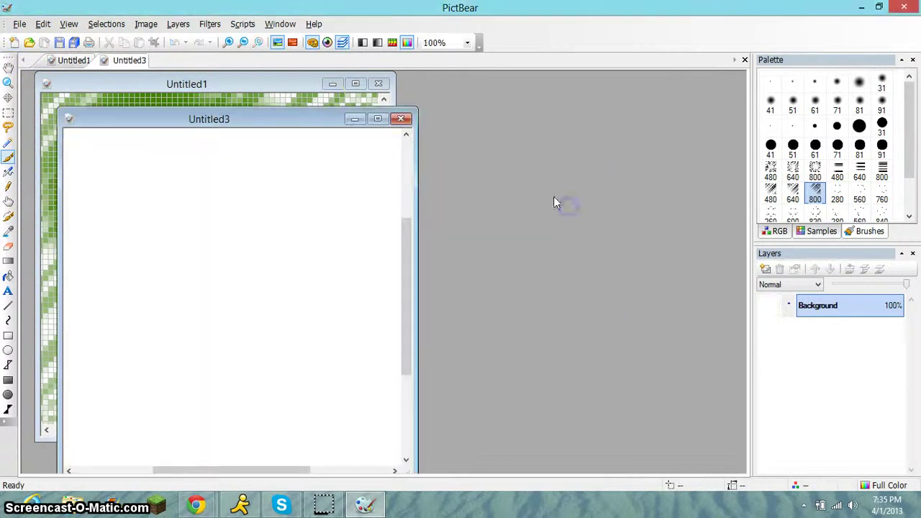
left_click(379, 84)
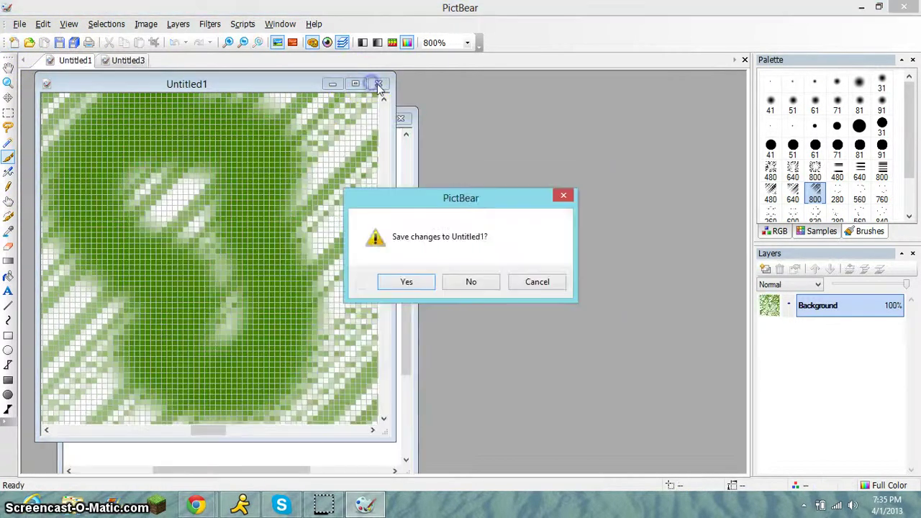
left_click(475, 283)
Stamp the 800 diagonal-line brush and the 480 radial-line brush once each on the new canvas.
left_click(191, 309)
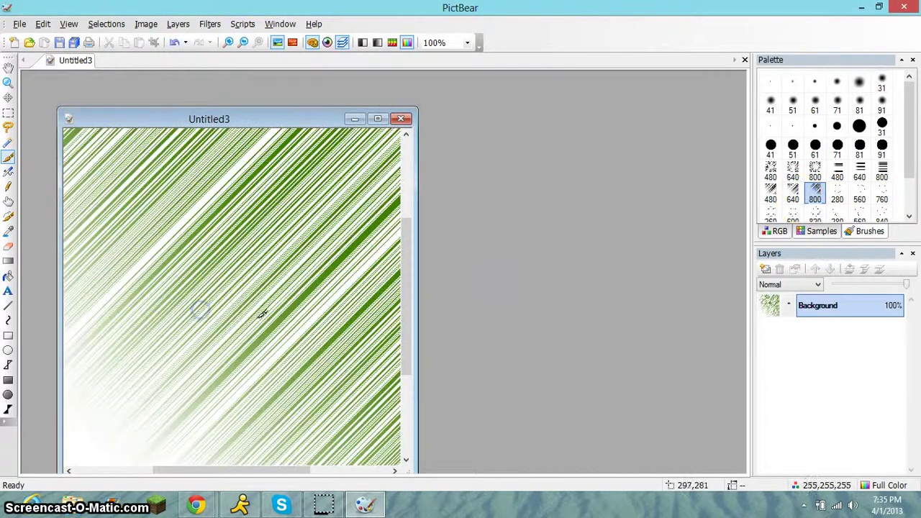
left_click(770, 173)
left_click(222, 299)
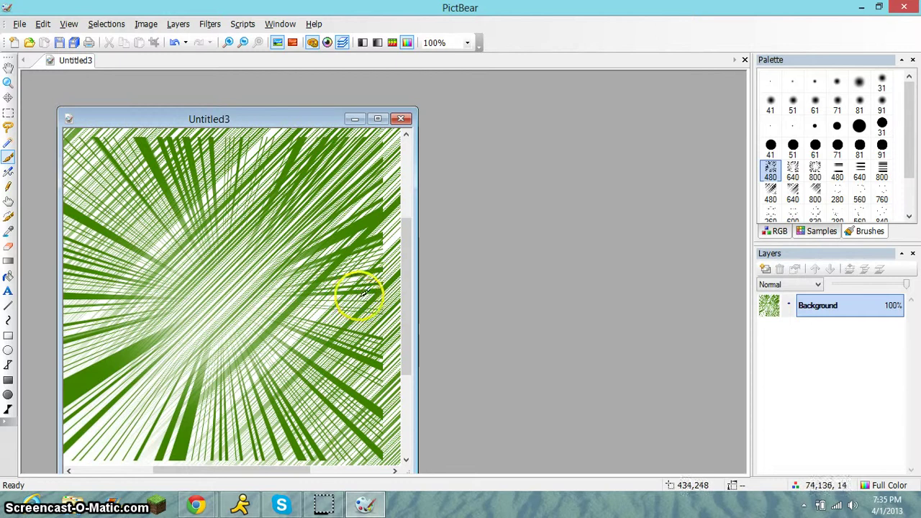
Cover the whole canvas in green by applying the 640 horizontal-line brush repeatedly, with the view at 25%.
scroll(358, 310, "down", 1)
scroll(360, 311, "down", 1)
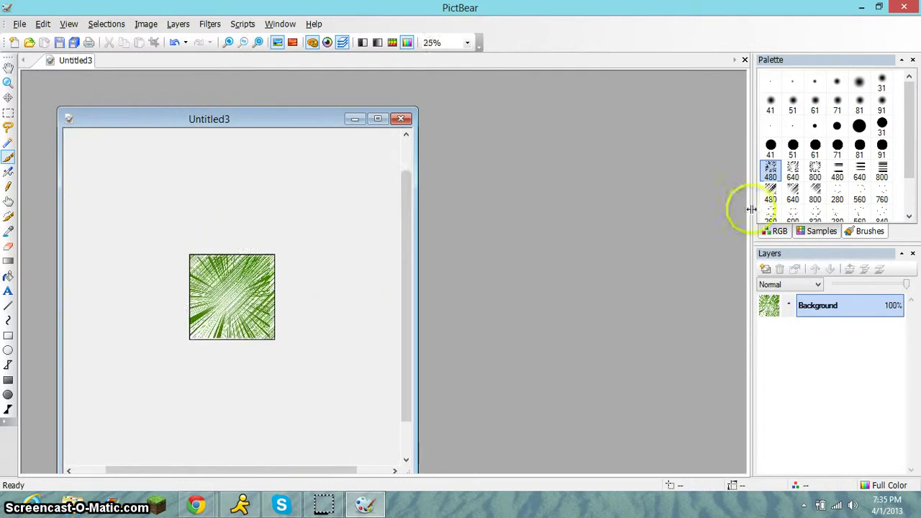
left_click(860, 173)
left_click(252, 301)
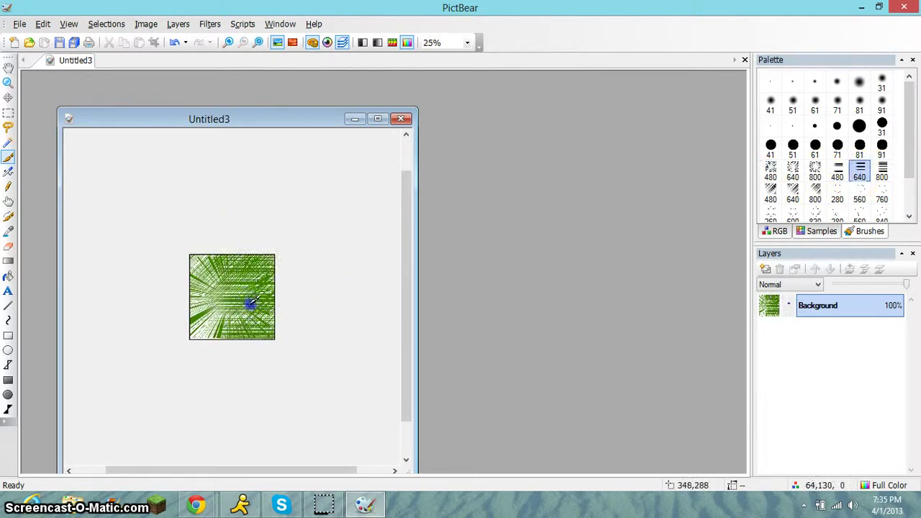
left_click(224, 303)
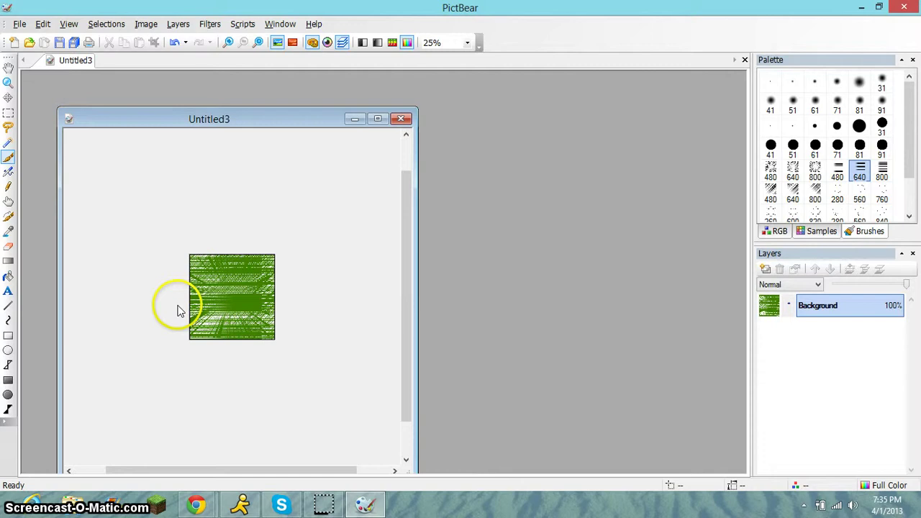
mouse_move(177, 309)
left_mouse_down()
mouse_move(334, 302)
mouse_move(252, 302)
mouse_move(245, 288)
mouse_move(231, 318)
mouse_move(234, 274)
mouse_move(209, 312)
left_mouse_up()
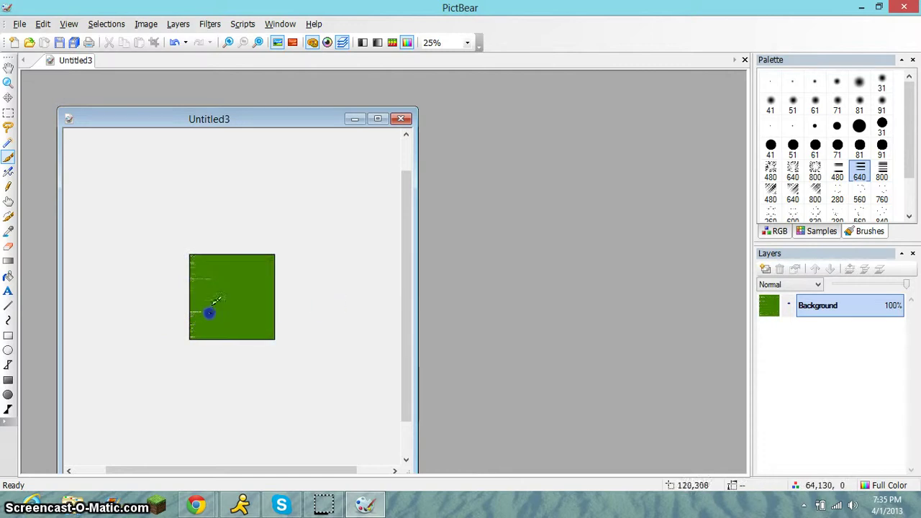
Set the foreground colour to near-black with red 15, green 0 and blue 0, at full opacity of 255.
left_click(800, 232)
left_click(774, 232)
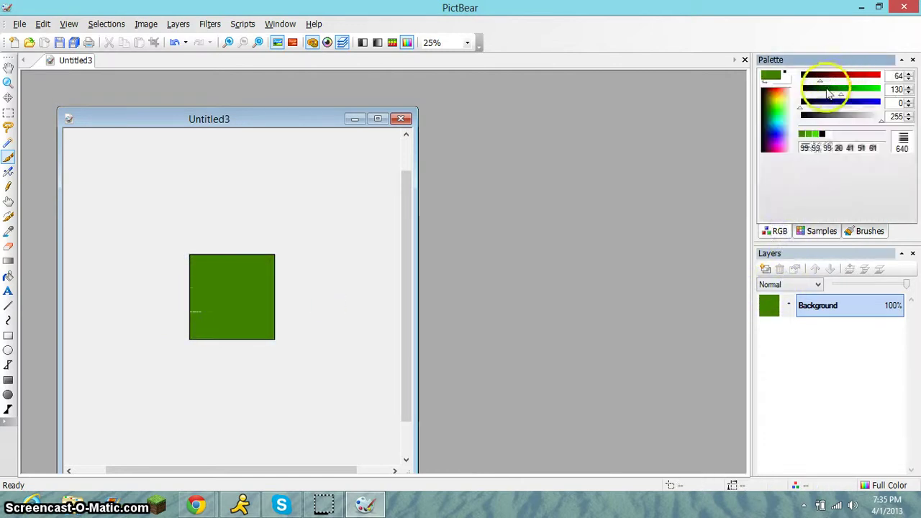
left_click_drag(823, 89, 746, 117)
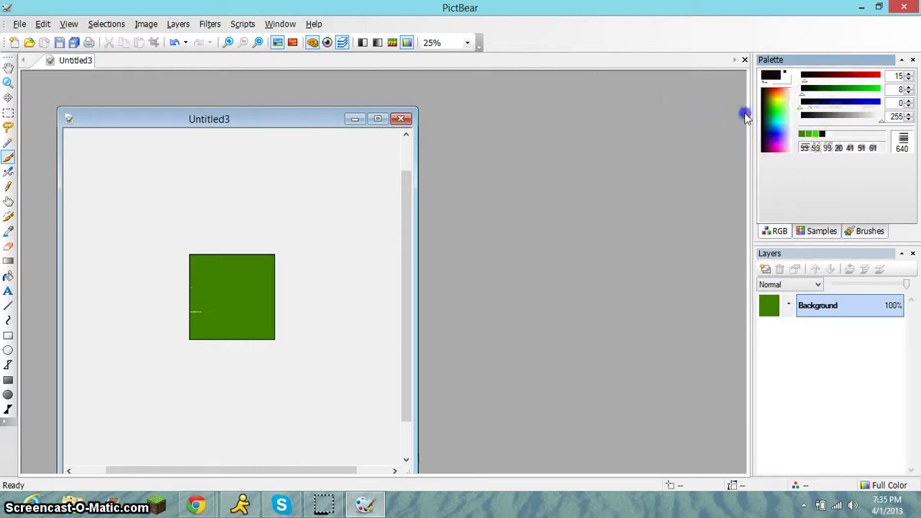
left_click_drag(810, 89, 746, 87)
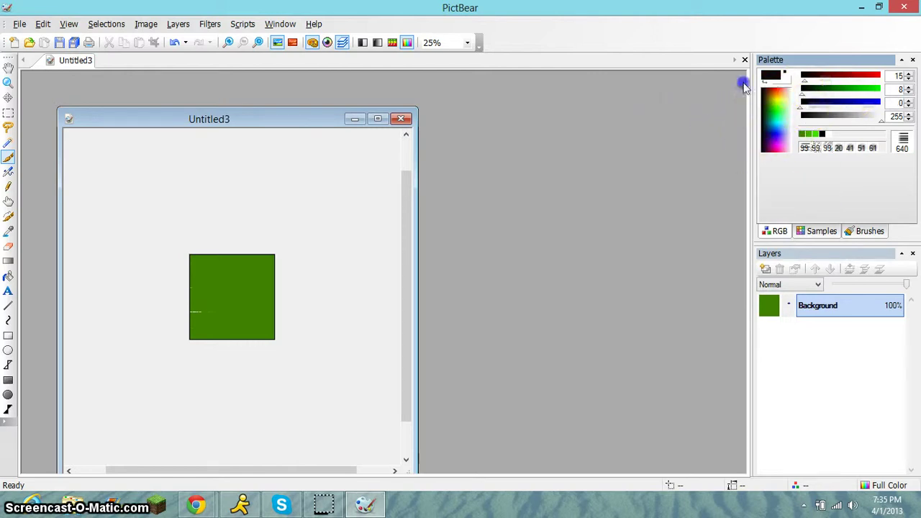
left_click(806, 88)
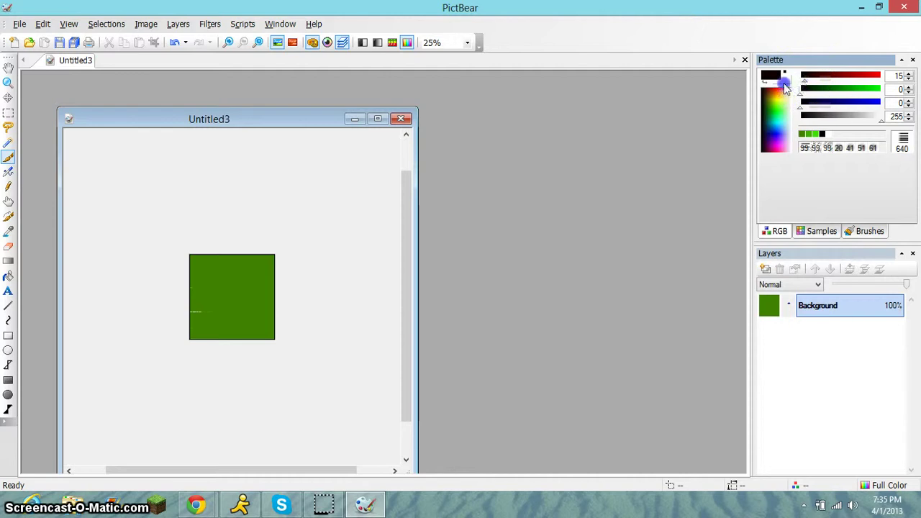
left_click(804, 118)
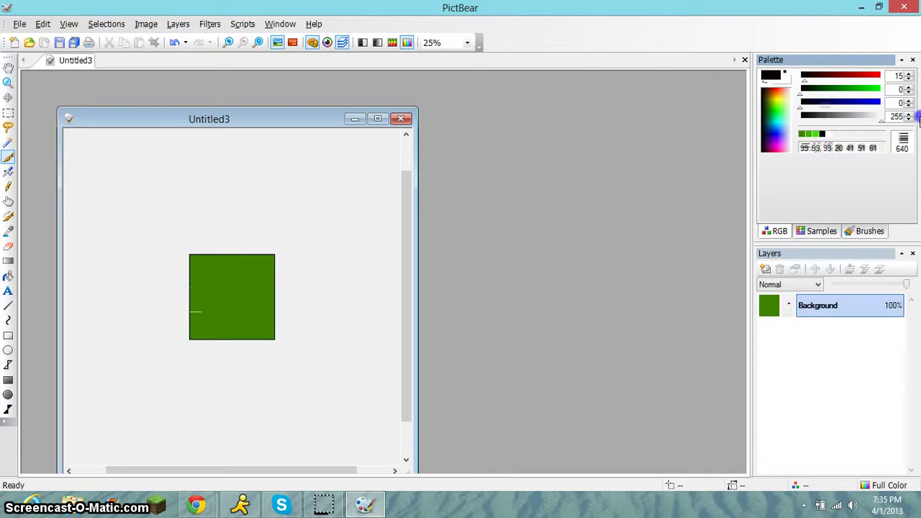
Stamp a speech balloon onto the green canvas with the 560 balloon brush.
left_click(864, 231)
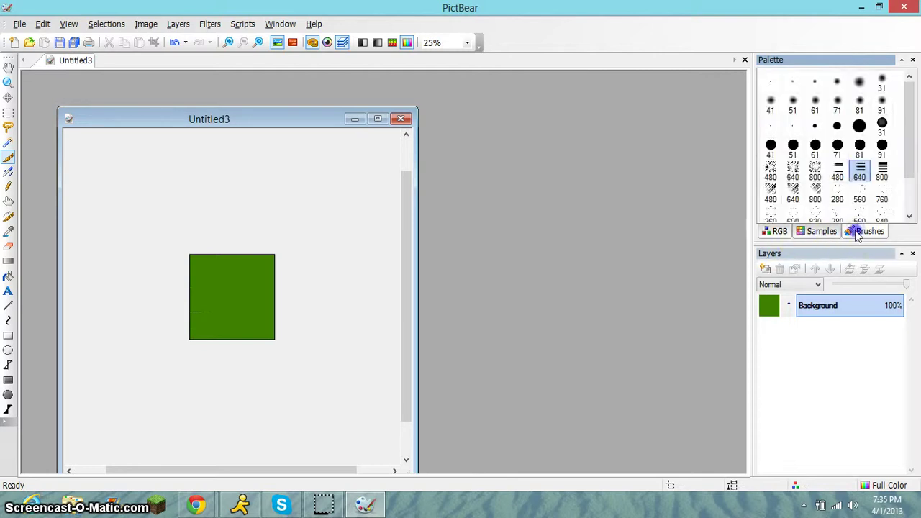
left_click(860, 194)
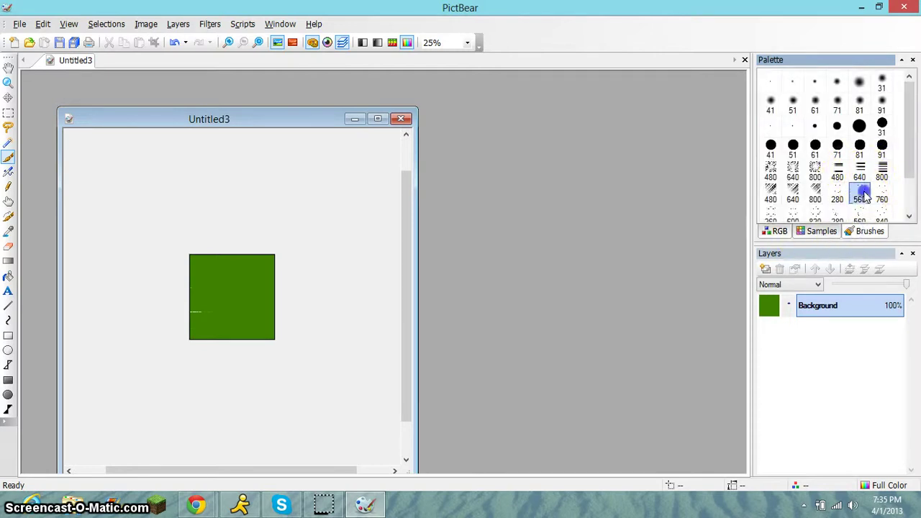
left_click(233, 293)
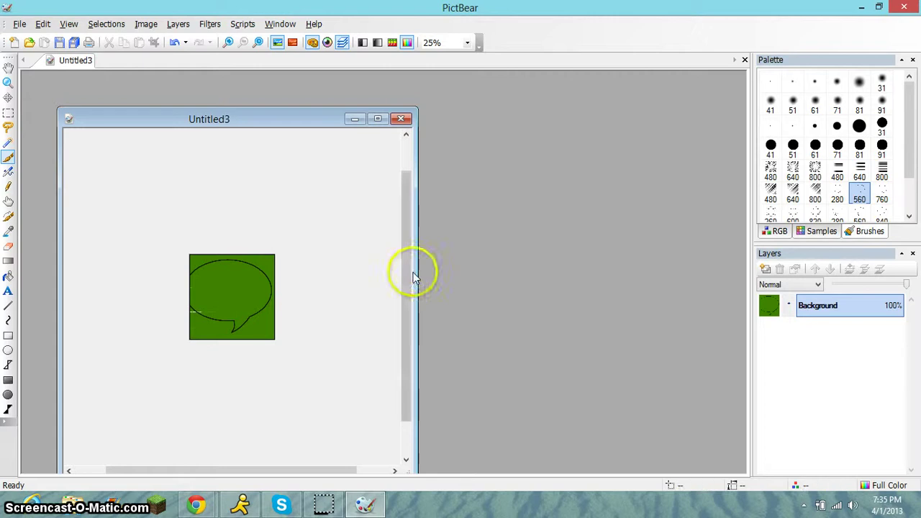
left_click(815, 170)
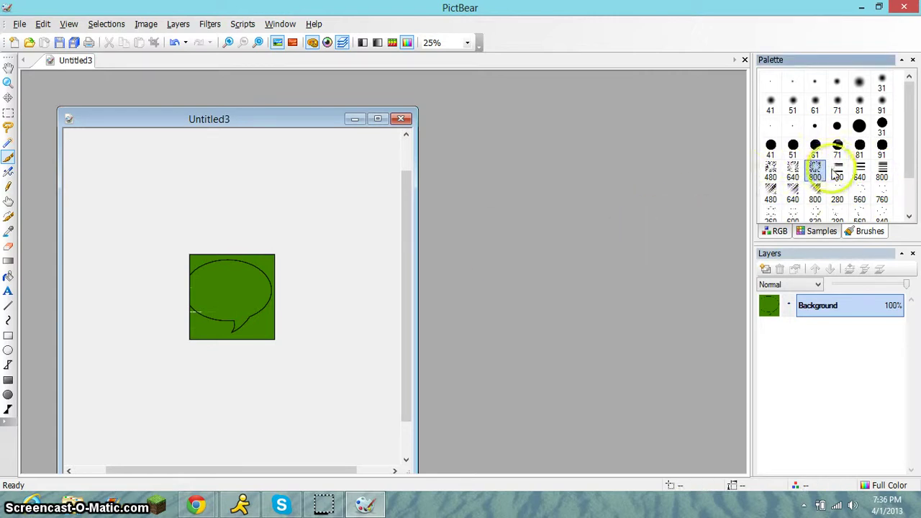
scroll(850, 189, "down", 2)
scroll(850, 191, "up", 2)
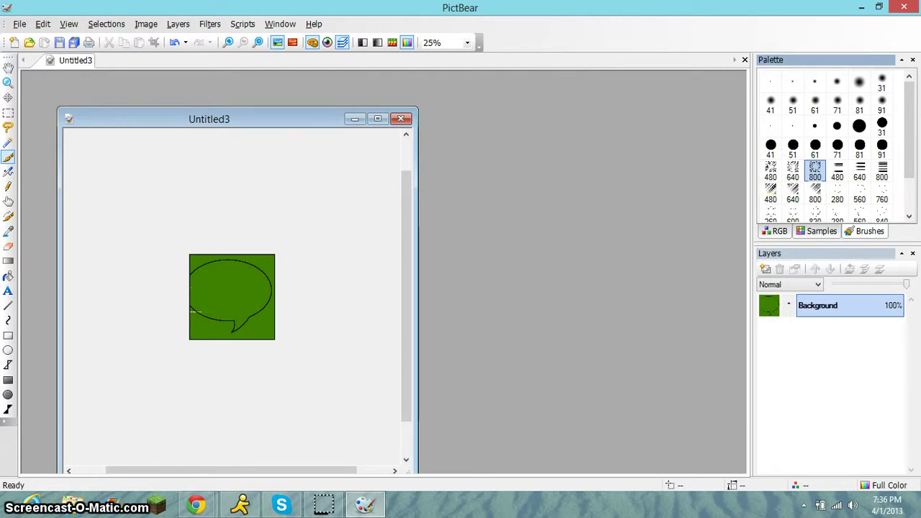
Create another blank image and close the one with the speech balloon without saving it.
left_click(13, 44)
left_click(576, 200)
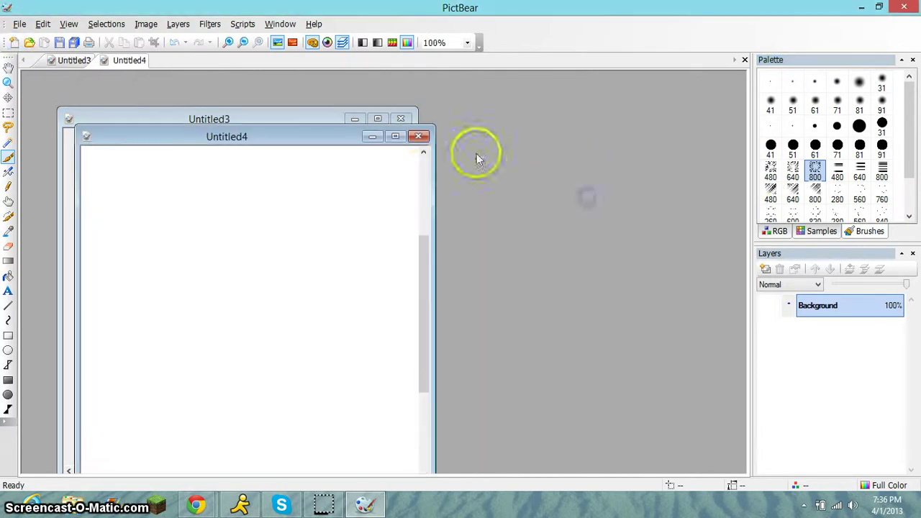
left_click(401, 119)
left_click(481, 280)
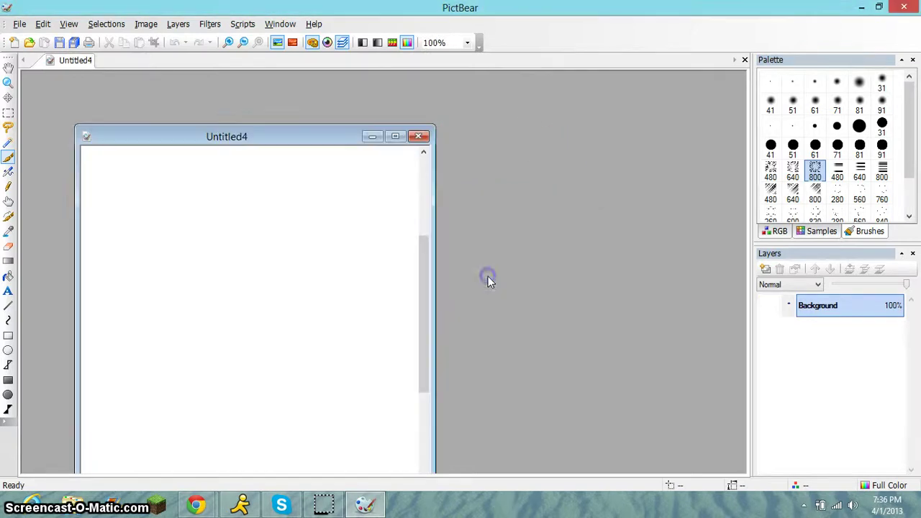
Paint a rough yin-yang outline with an S-shaped divider and an upper dot, using the soft 61 brush.
left_click(815, 102)
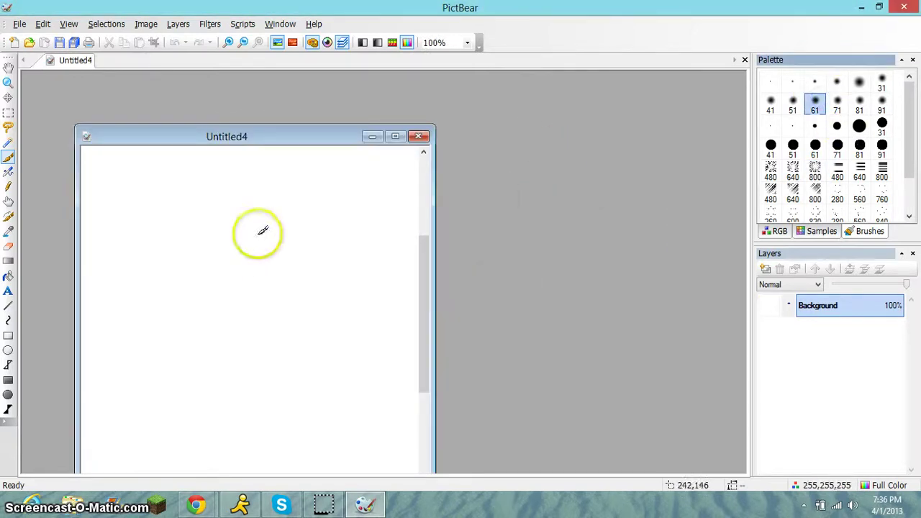
mouse_move(344, 217)
left_mouse_down()
mouse_move(294, 196)
mouse_move(238, 277)
mouse_move(288, 335)
mouse_move(122, 389)
mouse_move(115, 409)
mouse_move(274, 430)
mouse_move(338, 348)
mouse_move(348, 264)
mouse_move(331, 207)
left_mouse_up()
mouse_move(291, 322)
left_mouse_down()
mouse_move(117, 386)
mouse_move(113, 295)
mouse_move(169, 177)
mouse_move(339, 201)
mouse_move(355, 272)
left_mouse_up()
left_click_drag(257, 242, 287, 239)
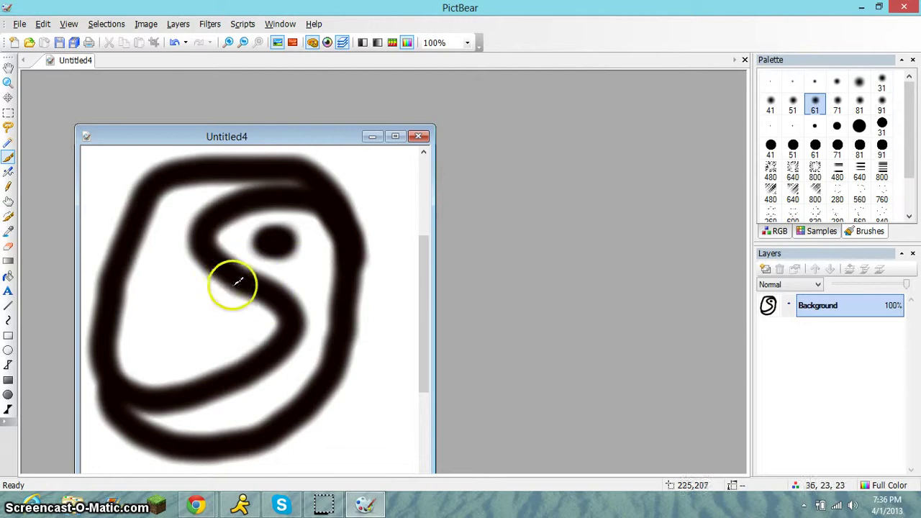
Fill the left half of the yin-yang symbol solidly with the near-black brush, covering all remaining white gaps.
left_click_drag(189, 281, 256, 308)
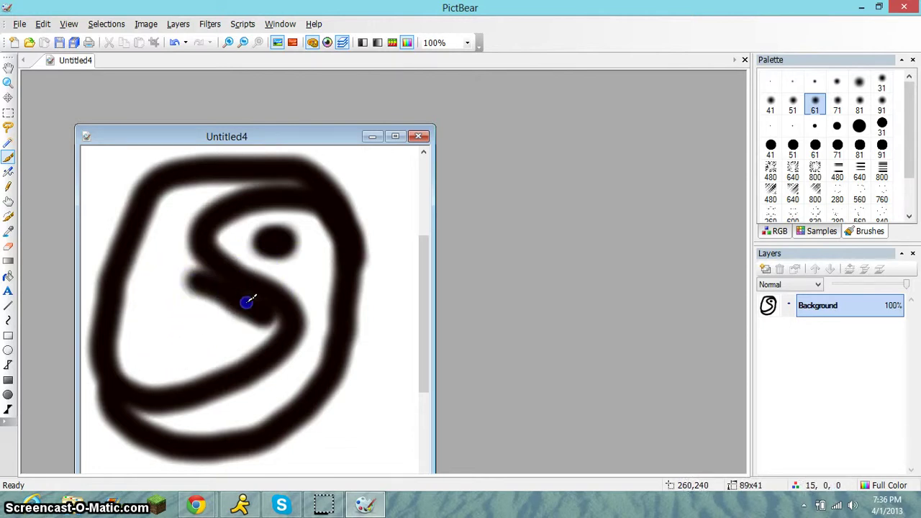
mouse_move(217, 277)
left_mouse_down()
mouse_move(191, 215)
mouse_move(209, 196)
mouse_move(265, 184)
left_mouse_up()
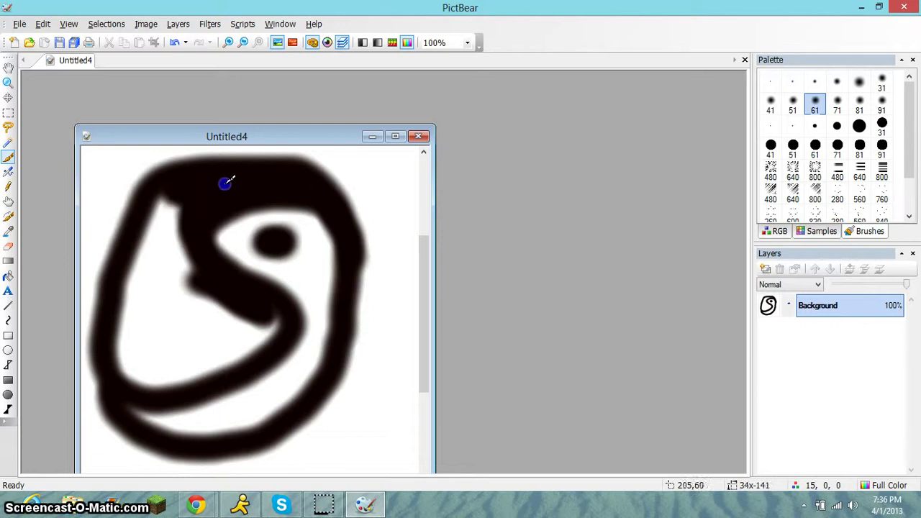
mouse_move(156, 225)
left_mouse_down()
mouse_move(161, 206)
mouse_move(137, 253)
mouse_move(121, 329)
left_mouse_up()
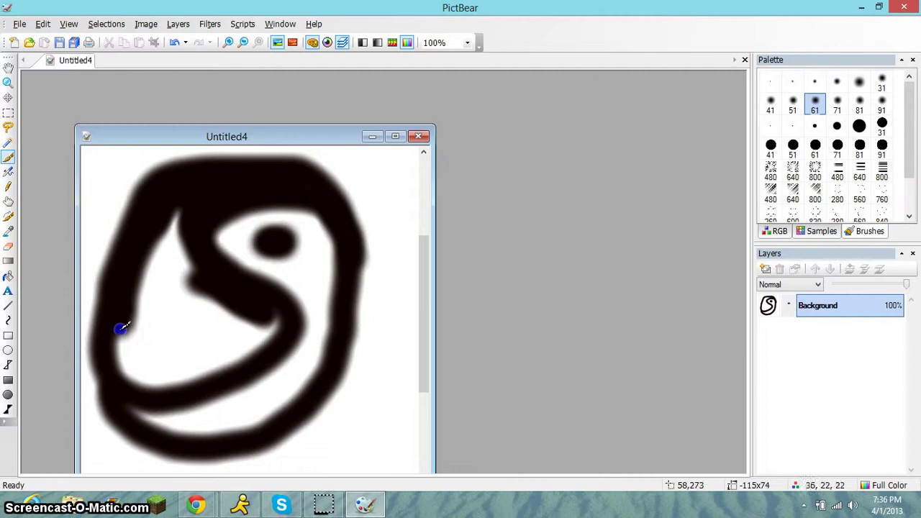
mouse_move(121, 364)
left_mouse_down()
mouse_move(142, 379)
mouse_move(193, 387)
left_mouse_up()
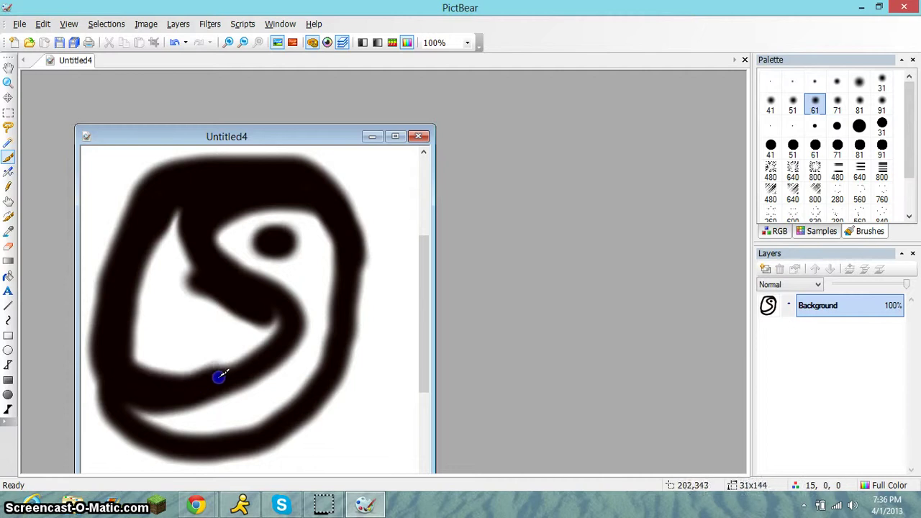
mouse_move(248, 360)
left_mouse_down()
mouse_move(273, 330)
mouse_move(275, 315)
mouse_move(259, 310)
mouse_move(284, 322)
mouse_move(249, 342)
mouse_move(203, 348)
mouse_move(231, 340)
mouse_move(241, 314)
mouse_move(222, 318)
mouse_move(233, 344)
mouse_move(225, 321)
mouse_move(192, 350)
mouse_move(200, 352)
mouse_move(173, 305)
mouse_move(186, 208)
mouse_move(136, 285)
mouse_move(151, 248)
mouse_move(155, 295)
mouse_move(158, 287)
mouse_move(135, 355)
mouse_move(192, 259)
mouse_move(183, 295)
left_mouse_up()
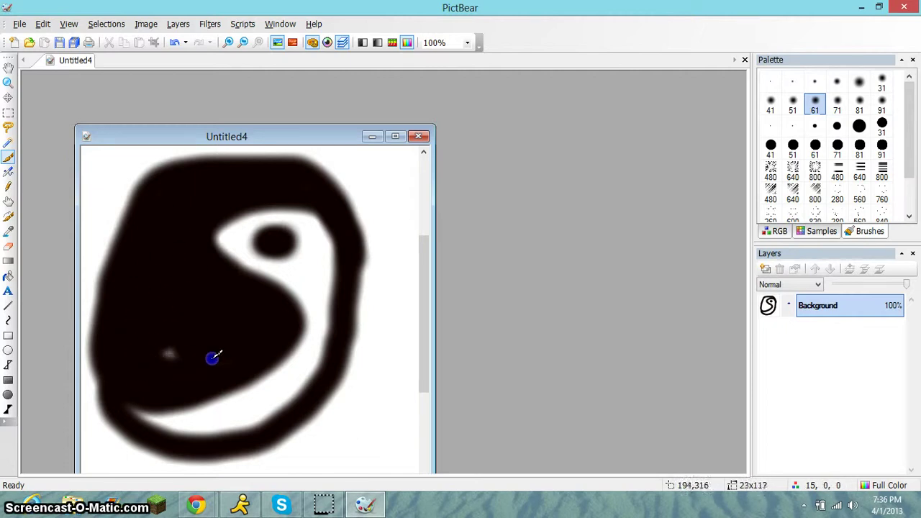
mouse_move(165, 354)
left_mouse_down()
mouse_move(166, 344)
mouse_move(184, 355)
left_mouse_up()
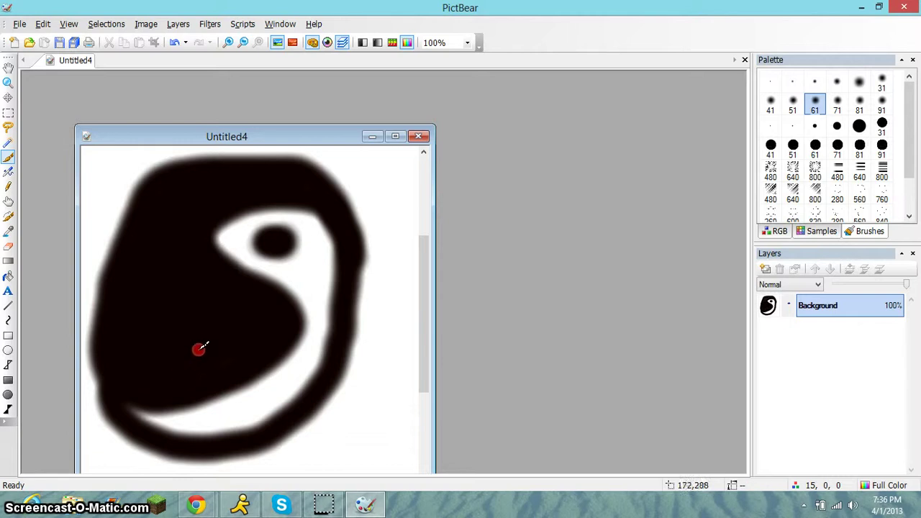
Erase a round white dot in the dark half and widen the white half along its curved edges.
left_click(12, 245)
left_click_drag(189, 350, 191, 351)
mouse_move(219, 242)
left_mouse_down()
mouse_move(284, 310)
mouse_move(265, 358)
mouse_move(200, 412)
left_mouse_up()
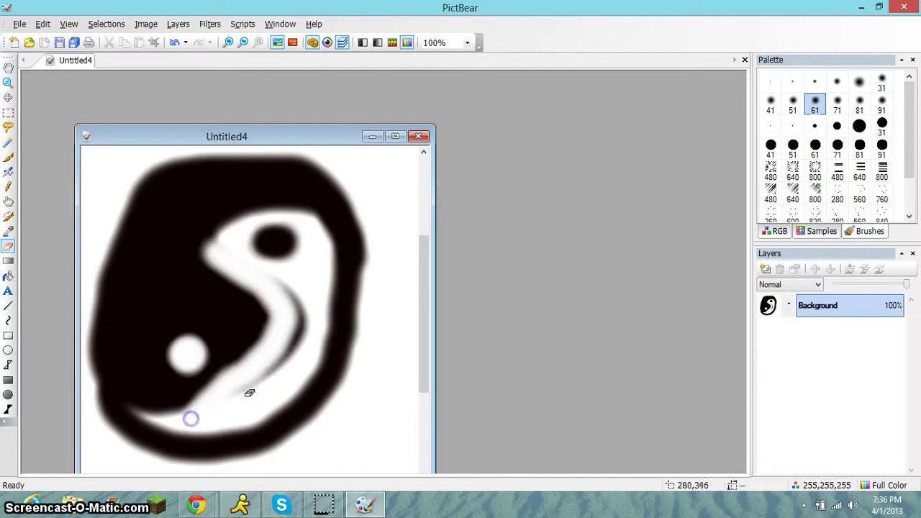
mouse_move(283, 355)
left_mouse_down()
mouse_move(288, 304)
mouse_move(298, 310)
left_mouse_up()
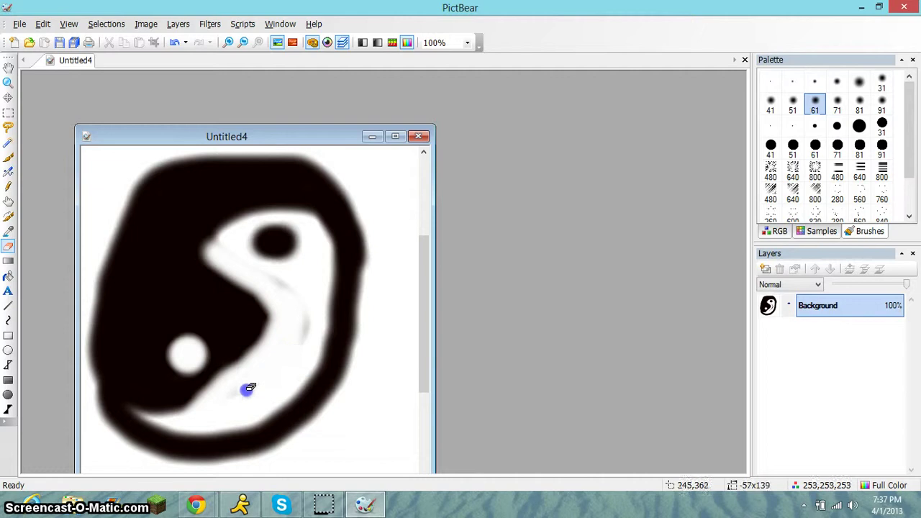
mouse_move(220, 250)
left_mouse_down()
mouse_move(270, 208)
mouse_move(299, 207)
mouse_move(334, 239)
mouse_move(327, 268)
left_mouse_up()
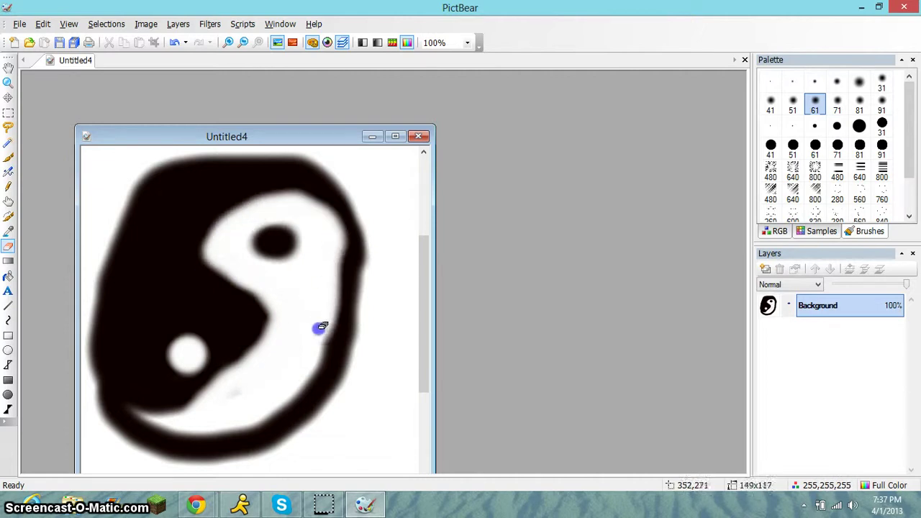
mouse_move(302, 368)
left_mouse_down()
mouse_move(262, 333)
mouse_move(235, 348)
mouse_move(233, 361)
mouse_move(244, 362)
mouse_move(264, 330)
mouse_move(226, 260)
left_mouse_up()
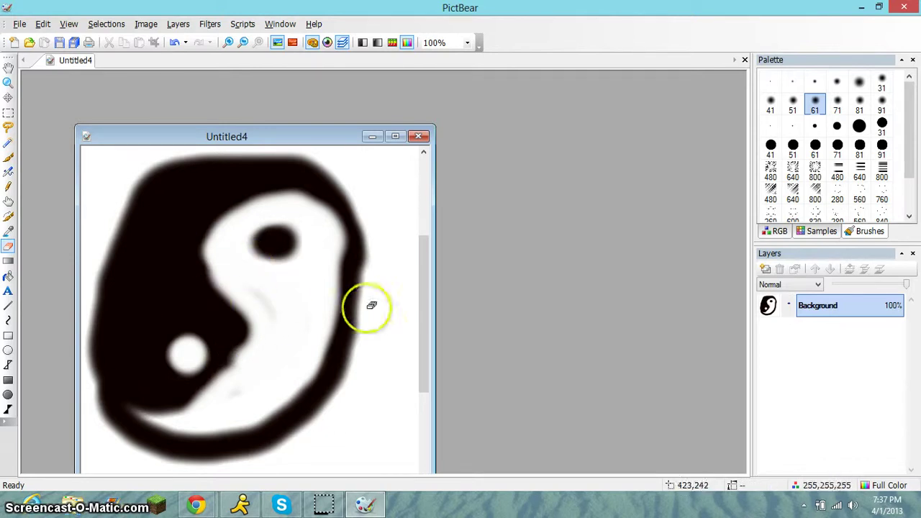
Exit the program, closing all images without saving the yin-yang drawing.
left_click(913, 12)
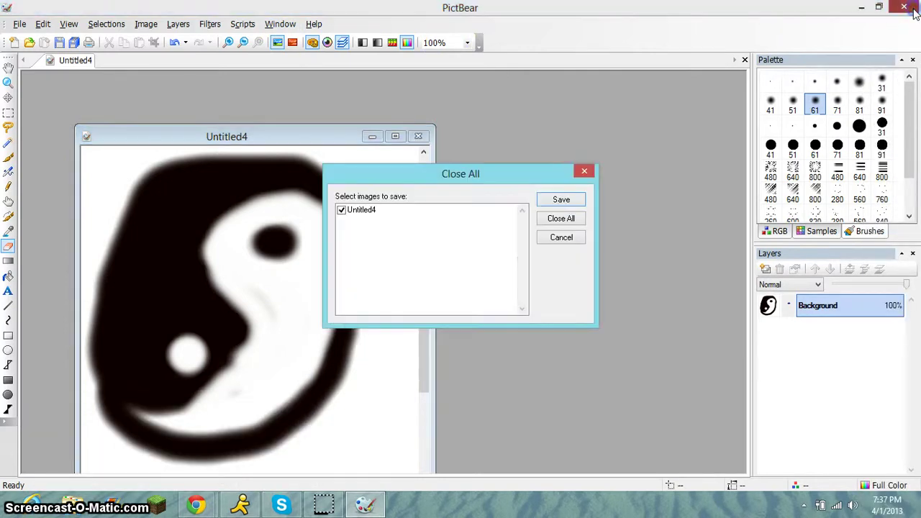
left_click(568, 217)
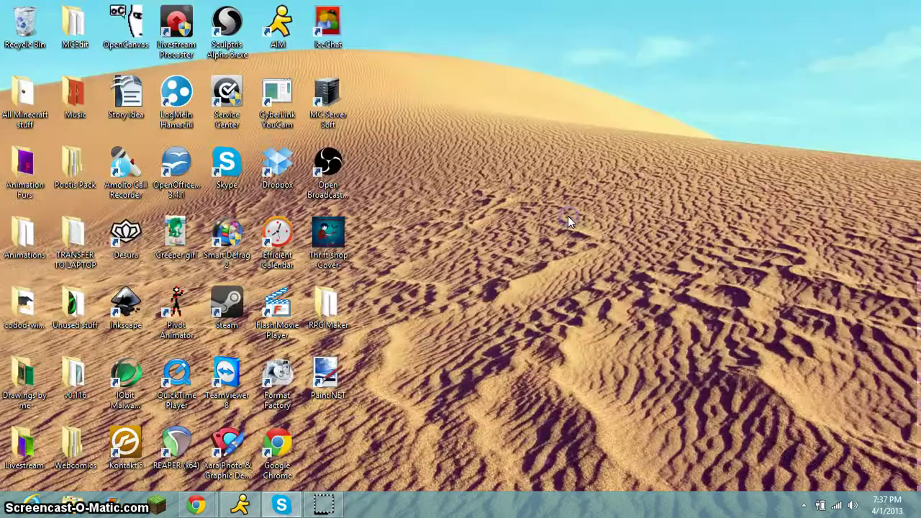
left_click(389, 484)
left_click(349, 506)
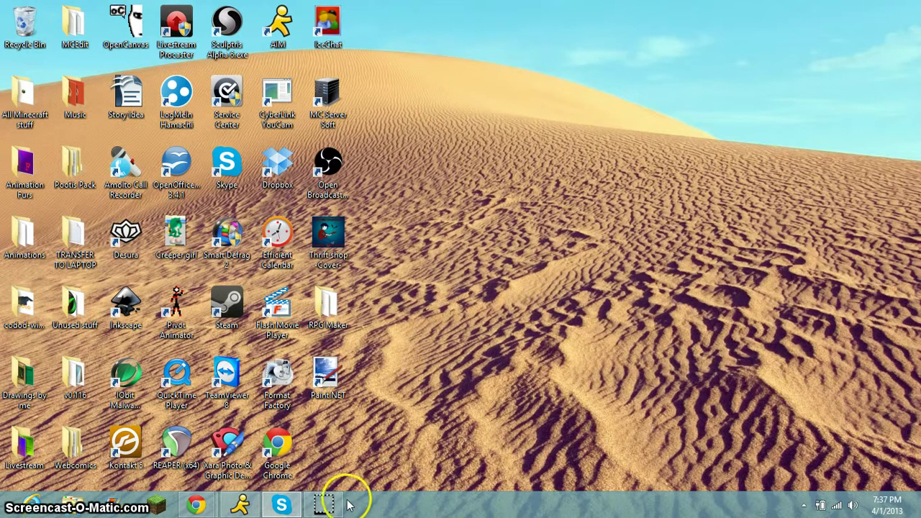
mouse_move(345, 502)
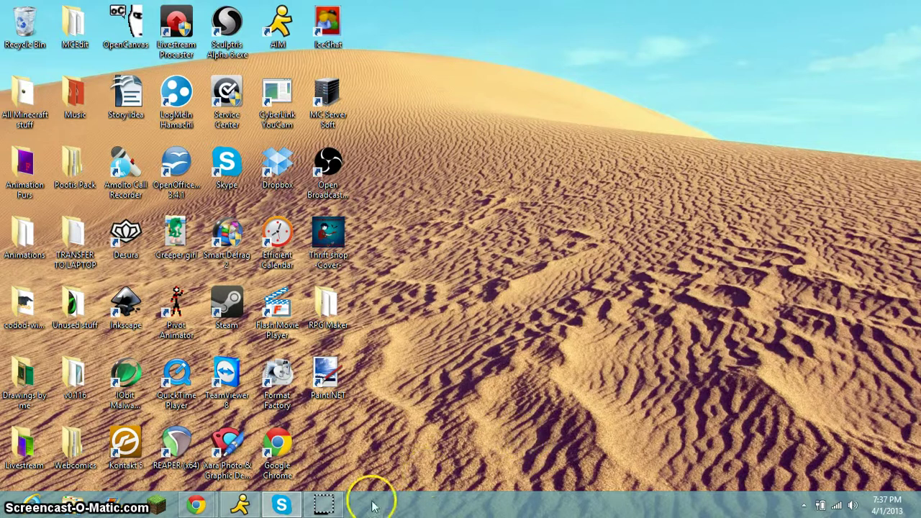
mouse_move(344, 510)
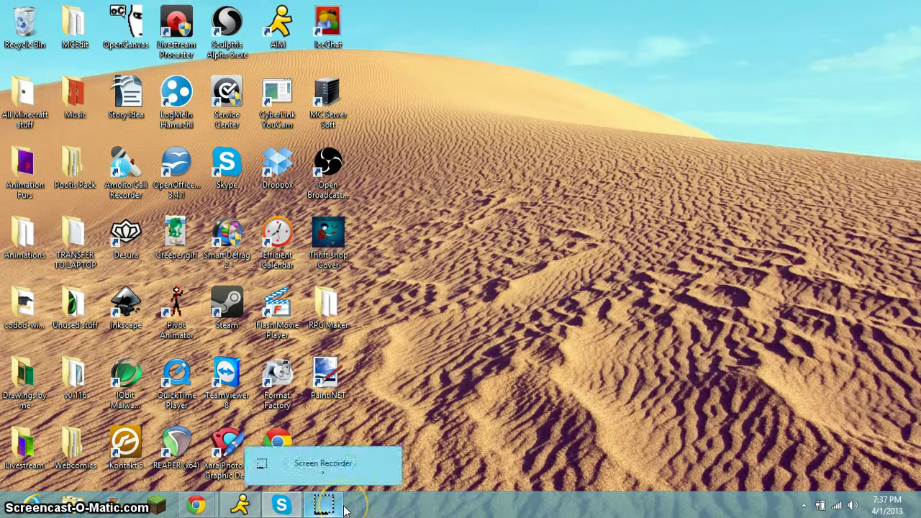